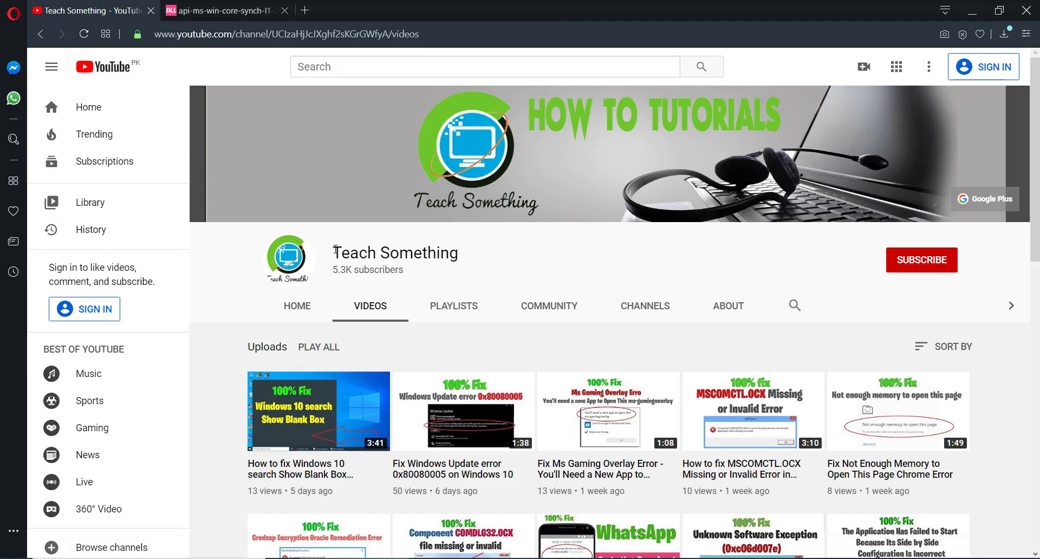
pyautogui.moveTo(336, 250); pyautogui.dragTo(466, 276)
pyautogui.click(551, 262)
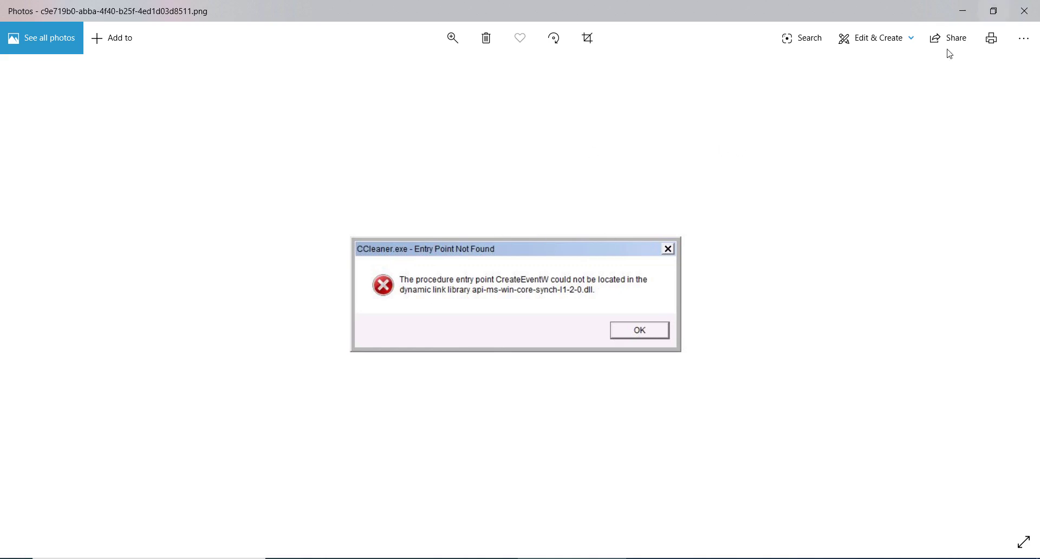
# - Minimise the error image and search Google in a new tab for "free download api-ms-win-core-synch-l1-2-0.dll"
pyautogui.click(962, 11)
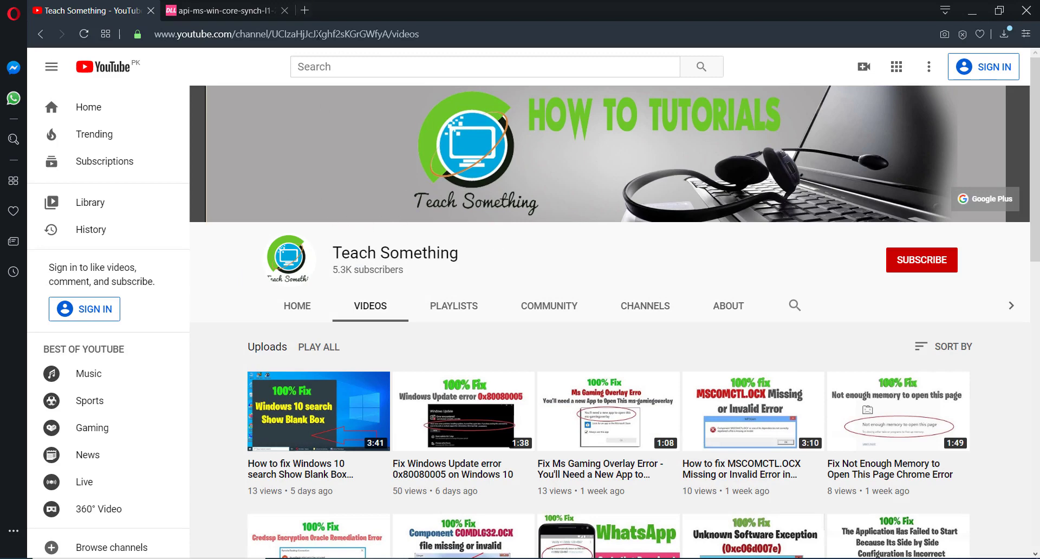
pyautogui.click(305, 8)
pyautogui.click(300, 173)
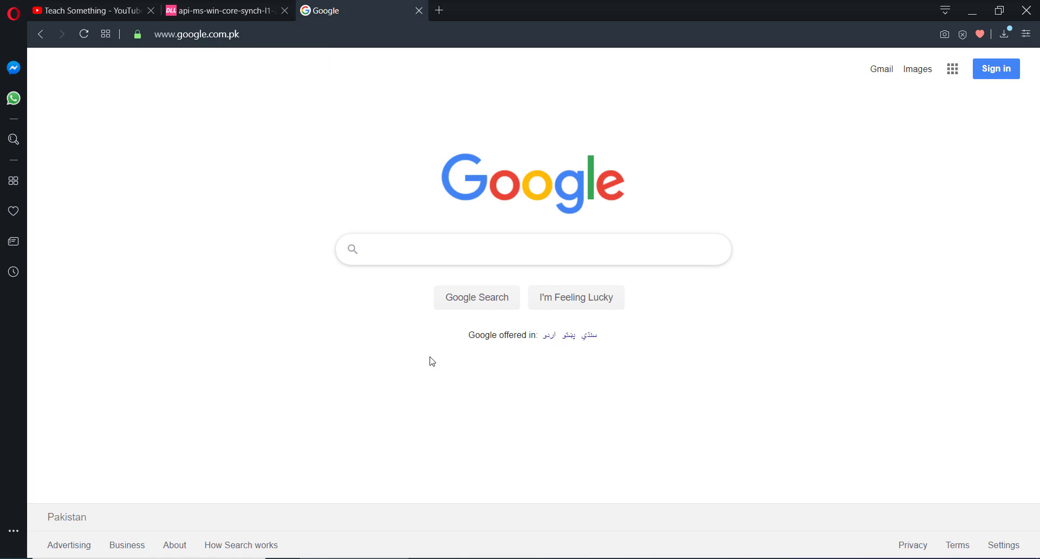
pyautogui.write('free ')
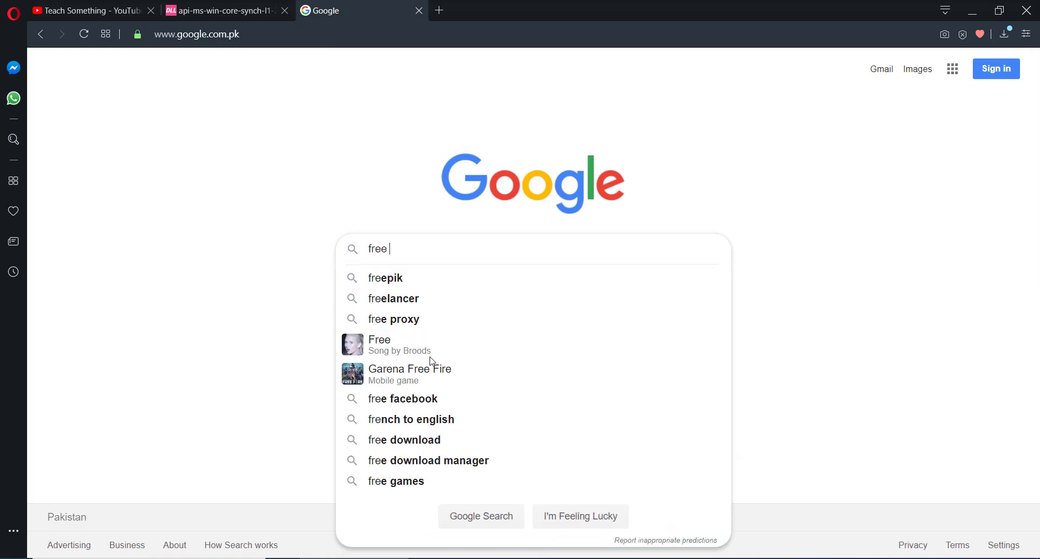
pyautogui.write('download')
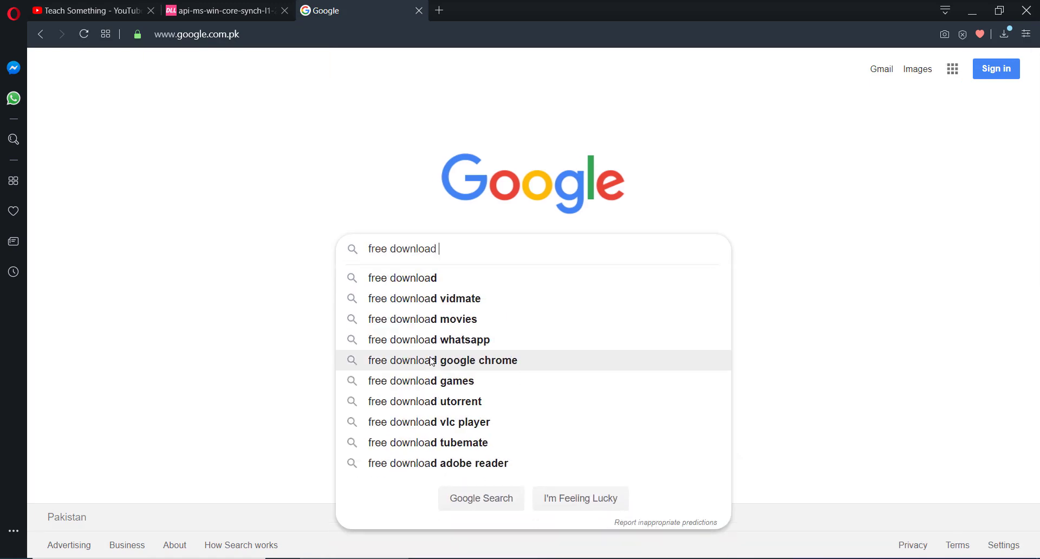
pyautogui.write('api-ms-win-core-synch-l1-2-0.dll')
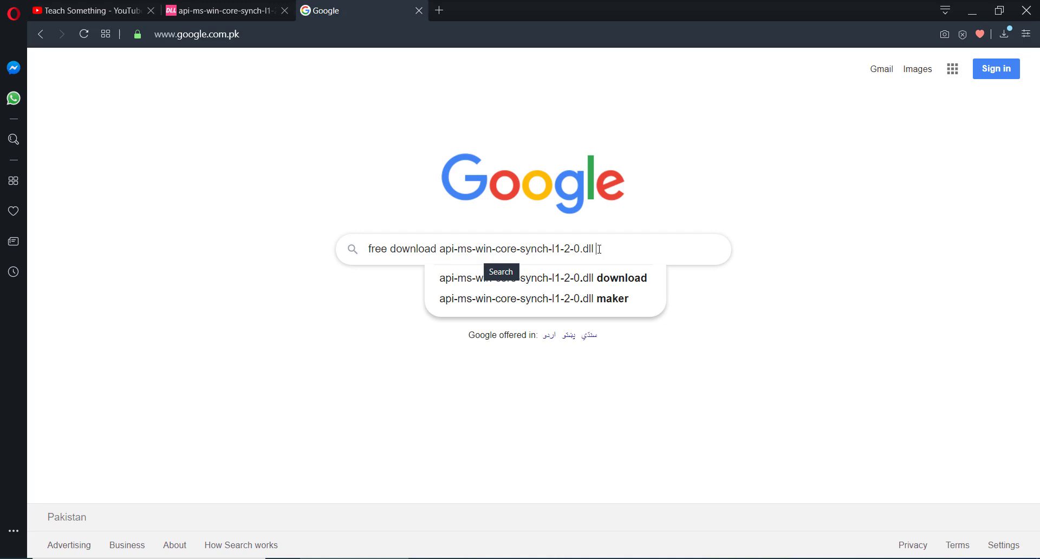
pyautogui.press('Return')
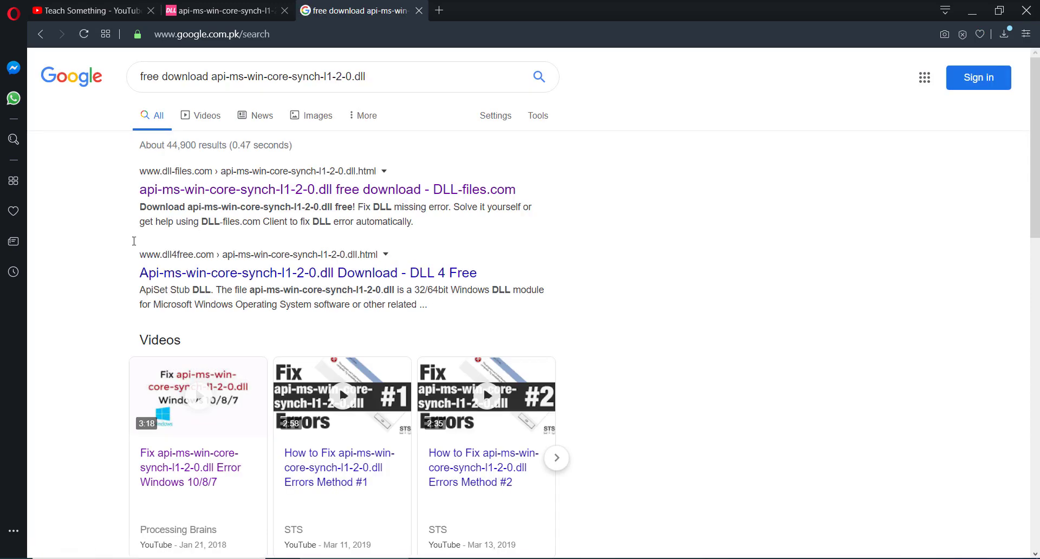
# - Open the dllme.com search result for api-ms-win-core-synch-l1-2-0.dll
pyautogui.scroll(-4, 162, 288)
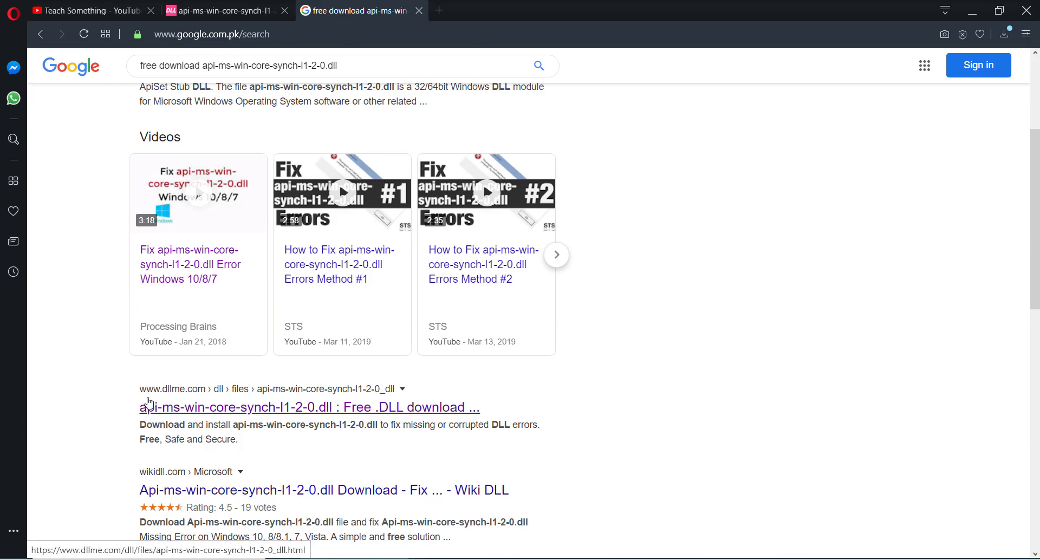
pyautogui.click(331, 410)
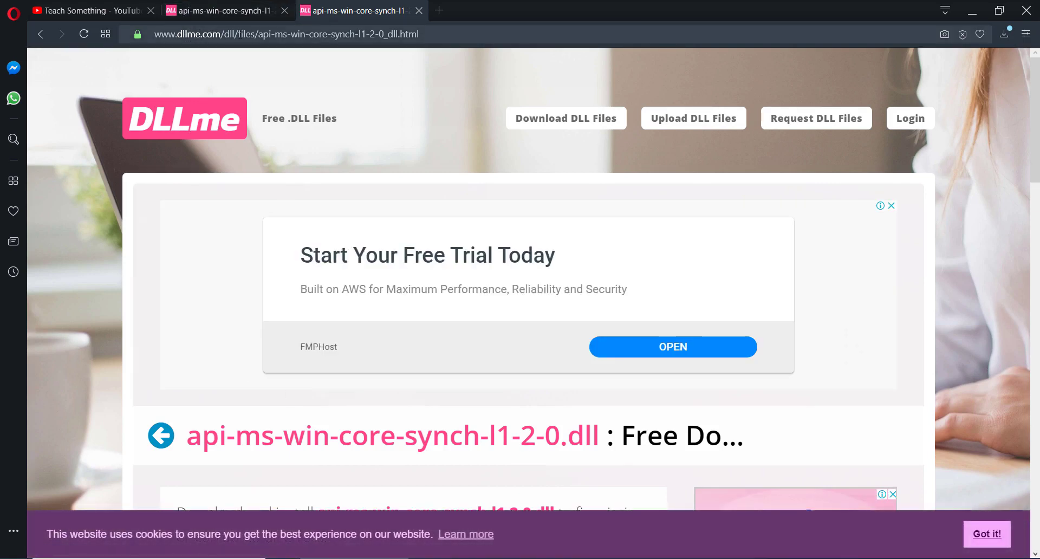
pyautogui.click(462, 33)
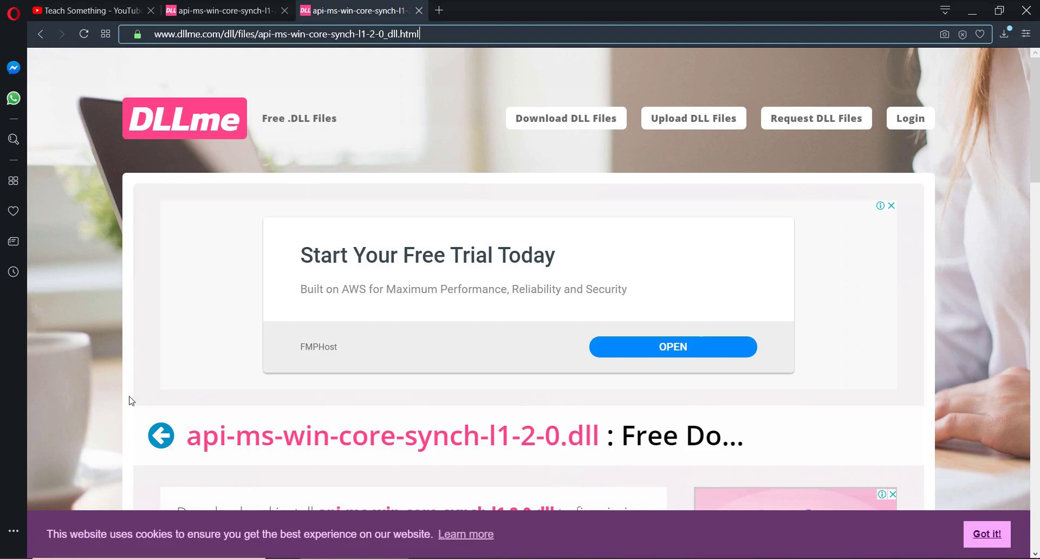
# - Examine the DLL's developer, product, description, version, checksum and size details on the DLLme page
pyautogui.scroll(-6, 64, 330)
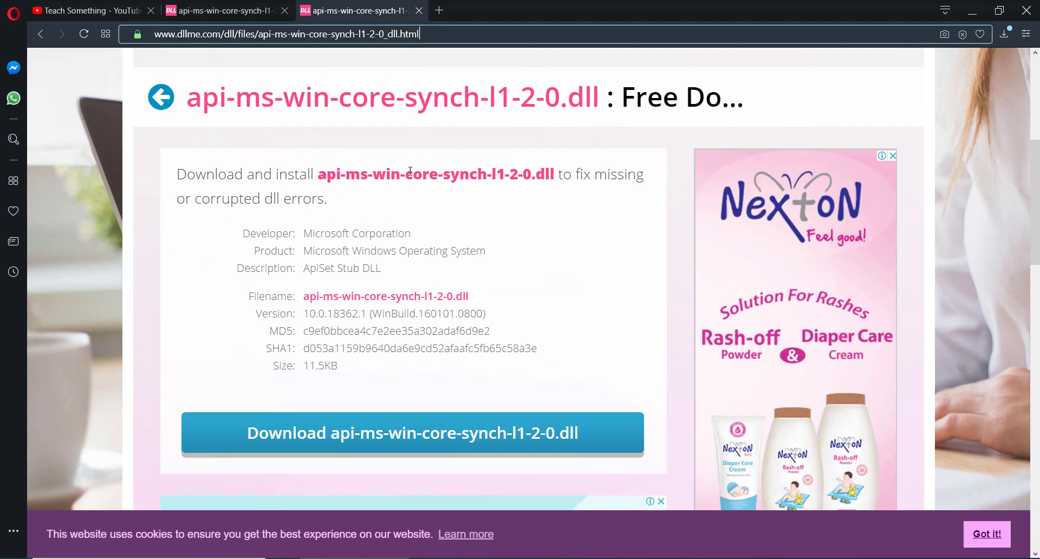
pyautogui.moveTo(236, 230); pyautogui.dragTo(431, 271)
pyautogui.click(241, 272)
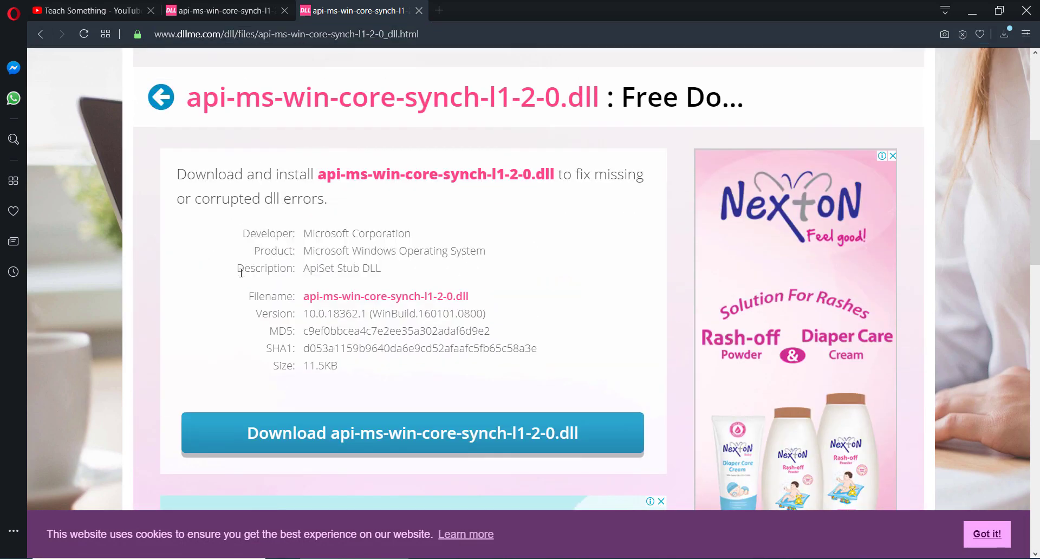
pyautogui.moveTo(353, 383); pyautogui.dragTo(301, 313)
pyautogui.click(350, 374)
pyautogui.tripleClick(348, 373)
pyautogui.click(348, 373)
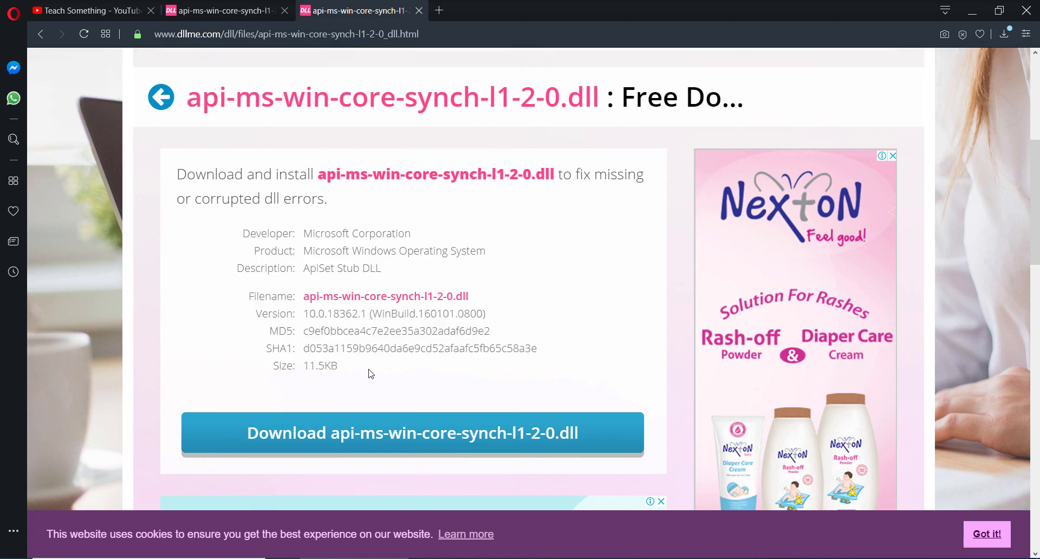
pyautogui.tripleClick(336, 367)
pyautogui.click(336, 366)
# - Request the api-ms-win-core-synch-l1-2-0.dll download, pass the robot check and download the 11.5KB version 10.0.18362.1
pyautogui.click(533, 431)
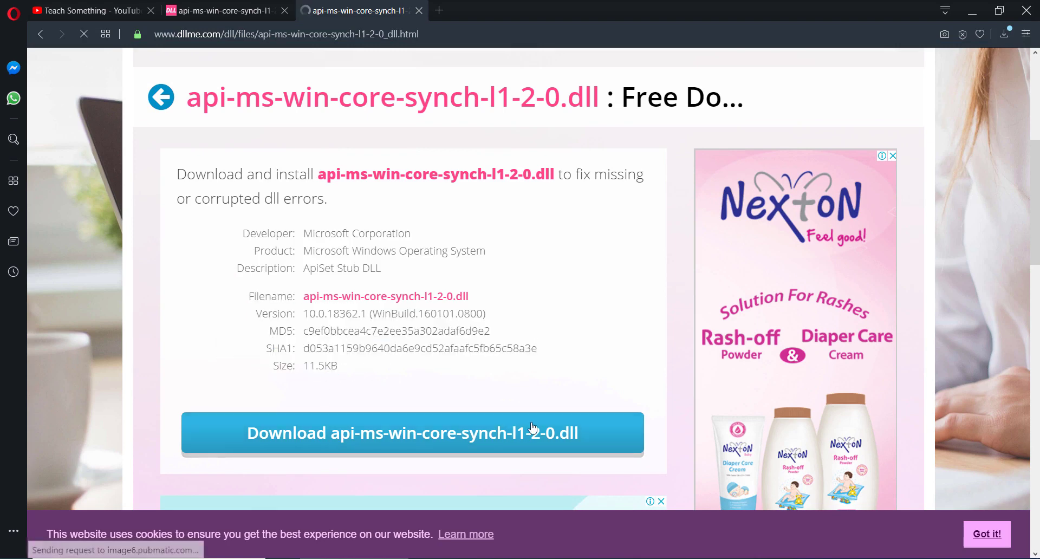
pyautogui.scroll(-4, 488, 357)
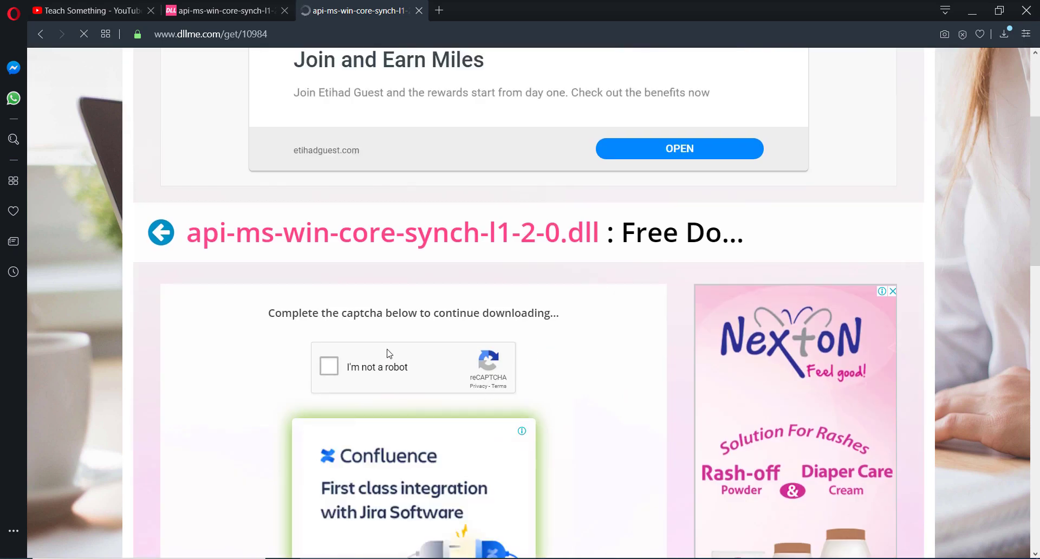
pyautogui.click(329, 367)
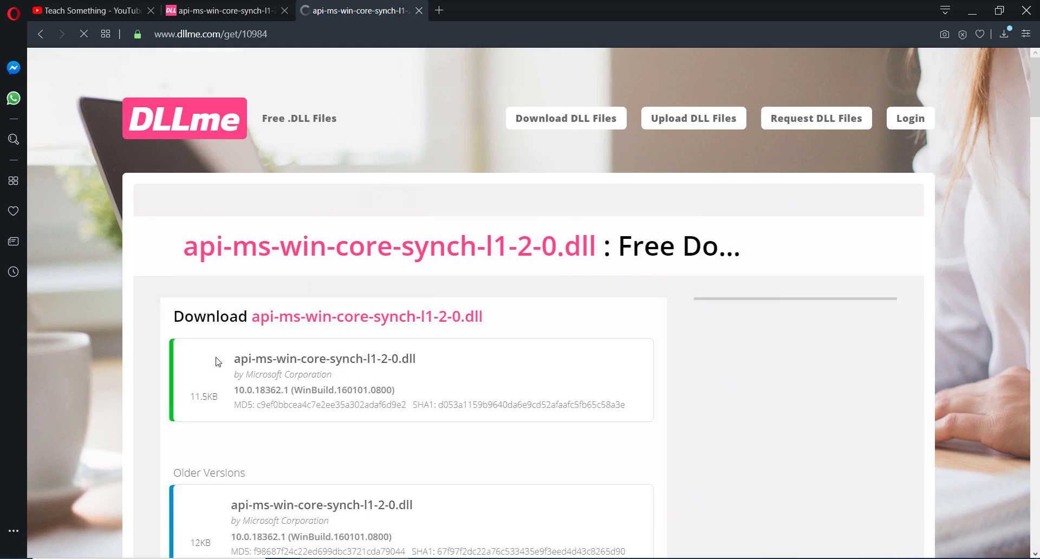
pyautogui.scroll(-4, 512, 379)
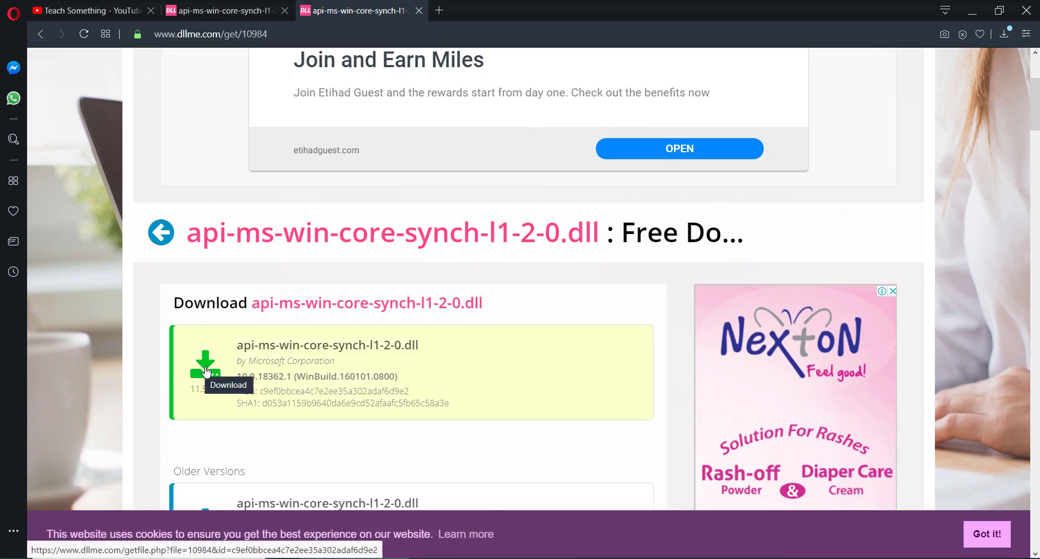
pyautogui.click(204, 371)
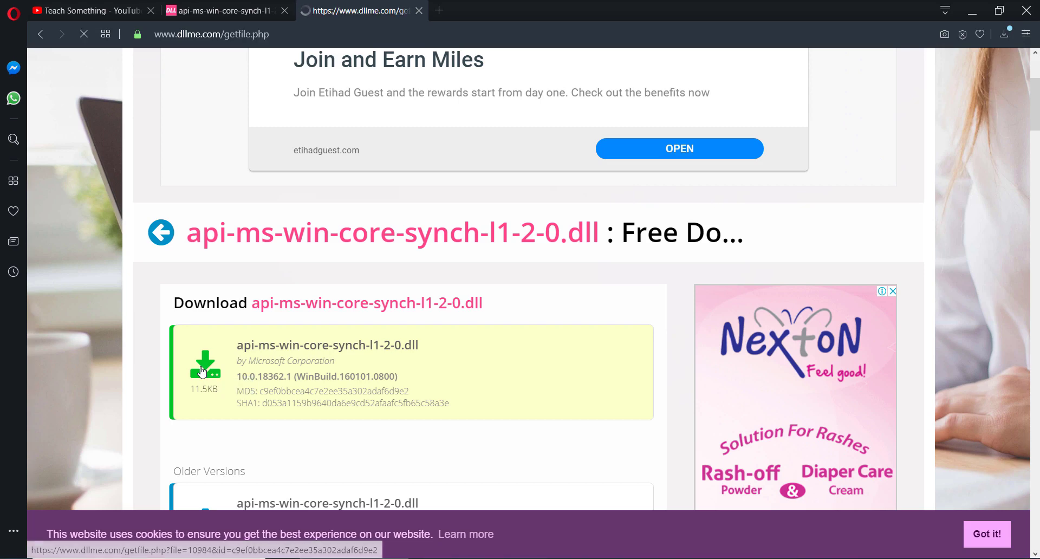
# - Show the downloaded api-ms-win-core-synch-l1-2-0.zip in its folder
pyautogui.scroll(-5, 374, 388)
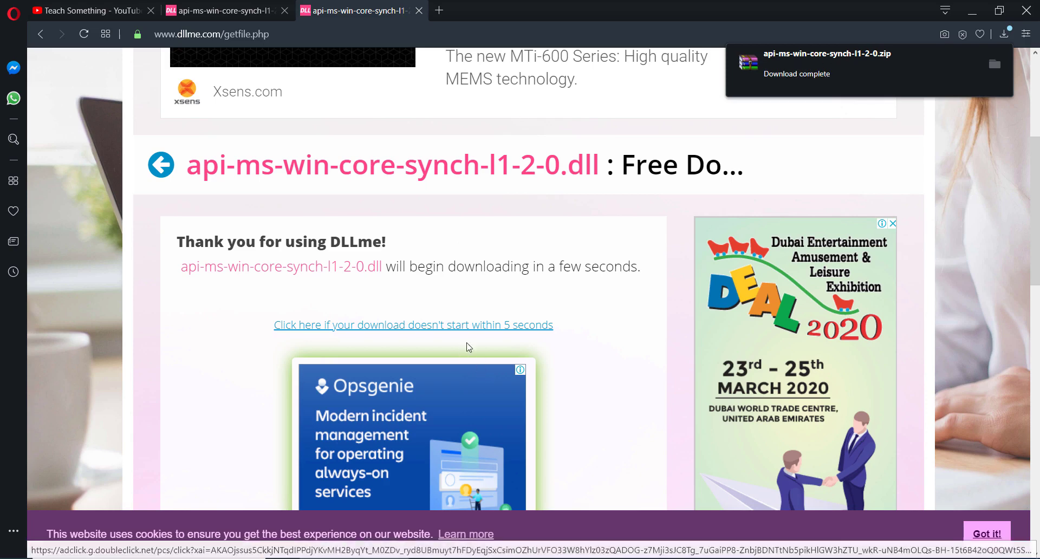
pyautogui.click(391, 328)
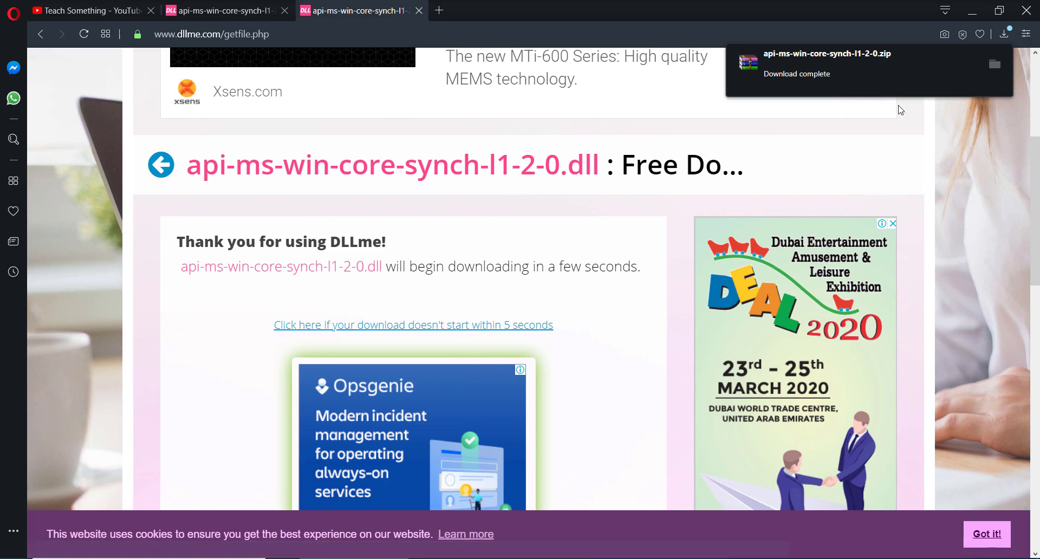
pyautogui.click(993, 63)
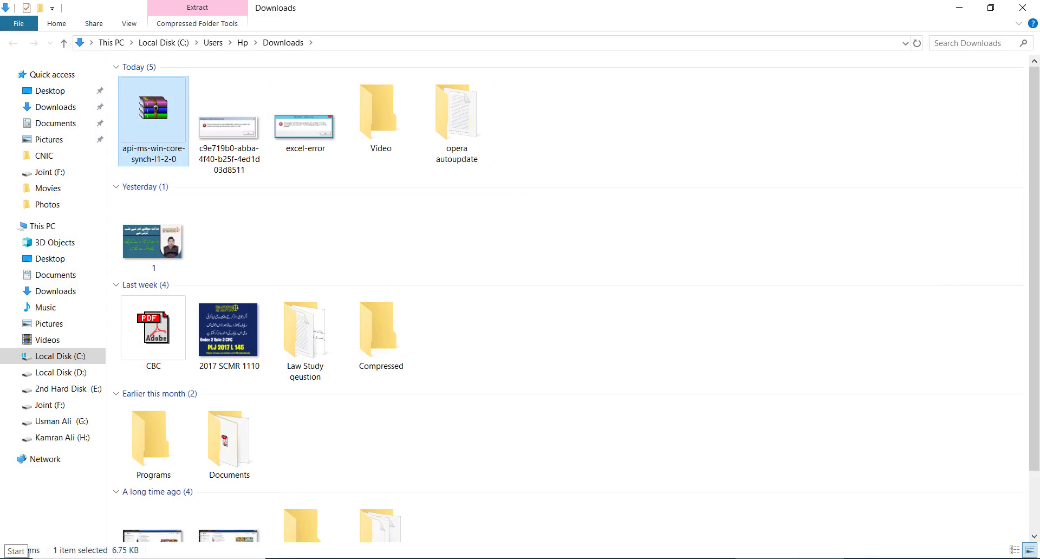
# - Check the Windows system type in the PC's device specifications
pyautogui.rightClick(12, 556)
pyautogui.click(62, 264)
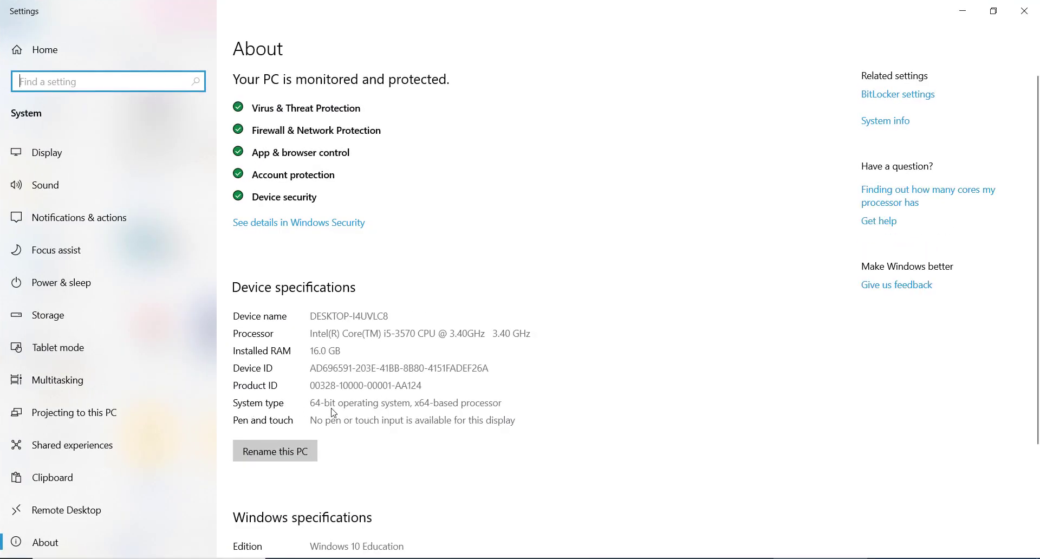
pyautogui.click(506, 410)
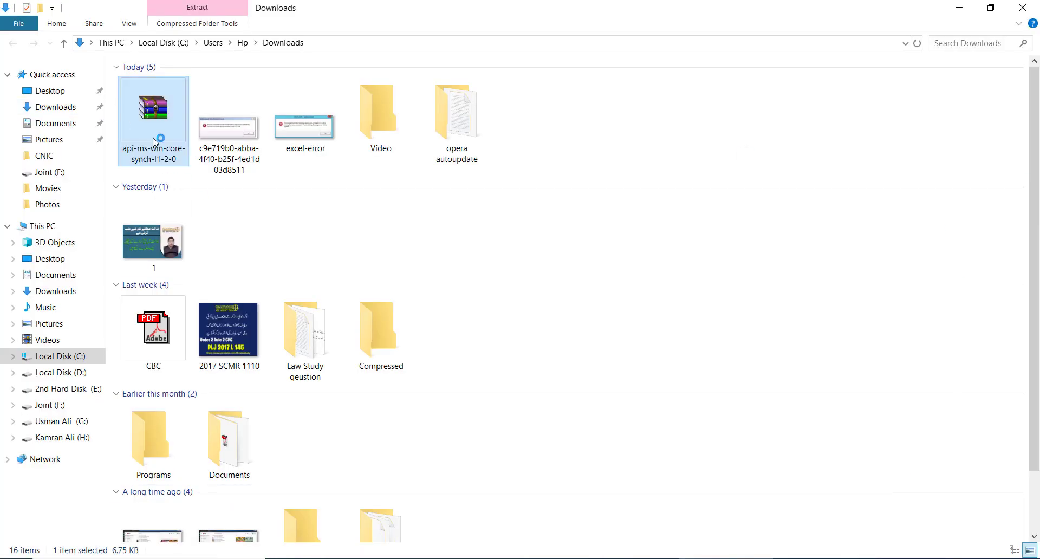
# - Extract the api-ms-win-core-synch-l1-2-0 archive into Downloads and copy the extracted DLL file
pyautogui.rightClick(152, 121)
pyautogui.click(198, 182)
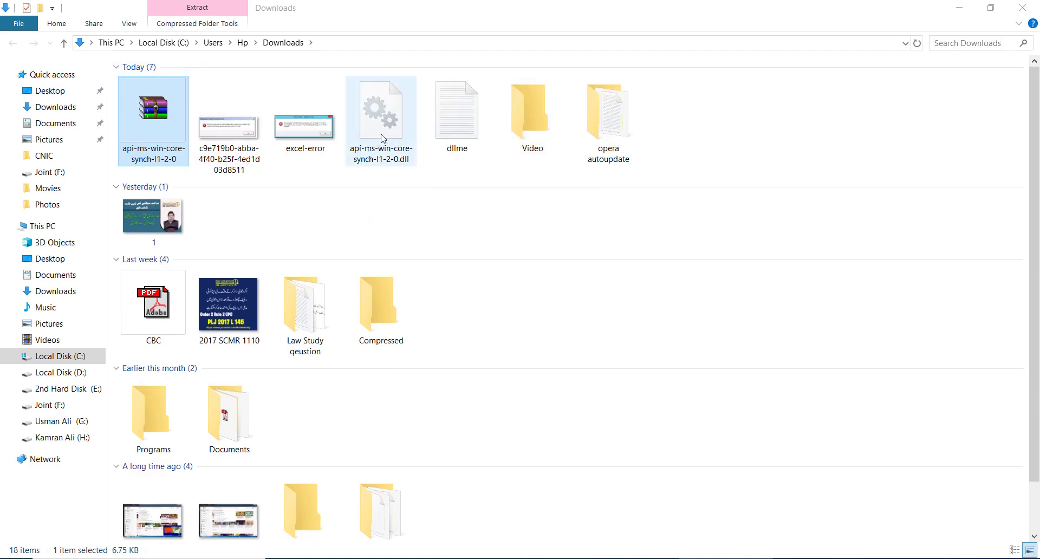
pyautogui.rightClick(377, 114)
pyautogui.click(417, 307)
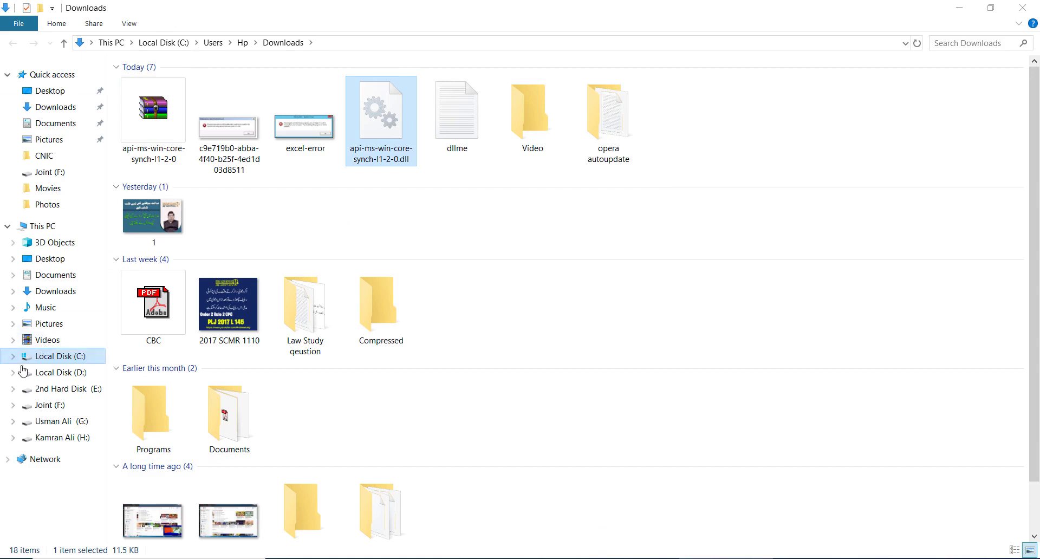
# - Open the System32 folder inside the Windows folder on Local Disk (C:)
pyautogui.click(55, 357)
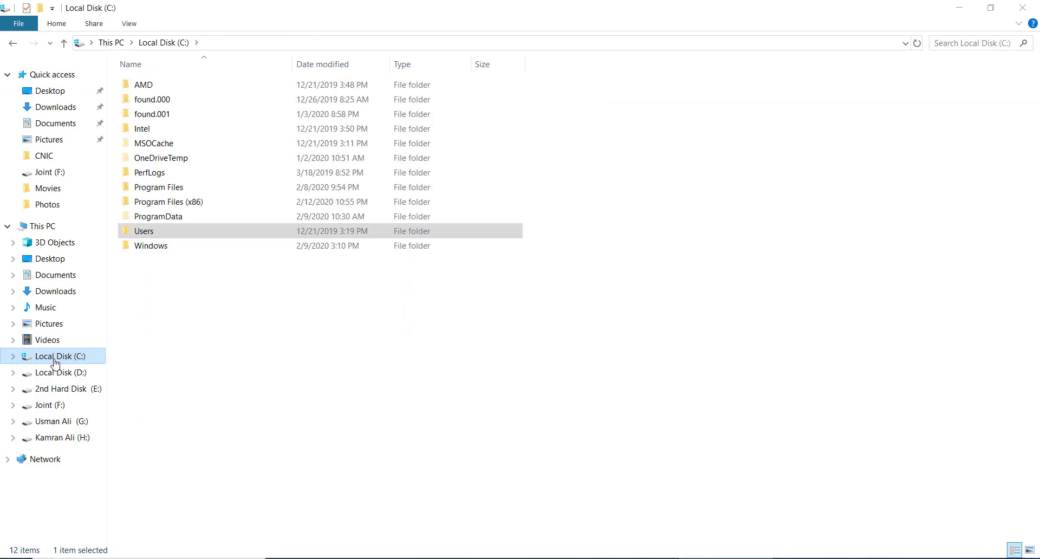
pyautogui.doubleClick(151, 246)
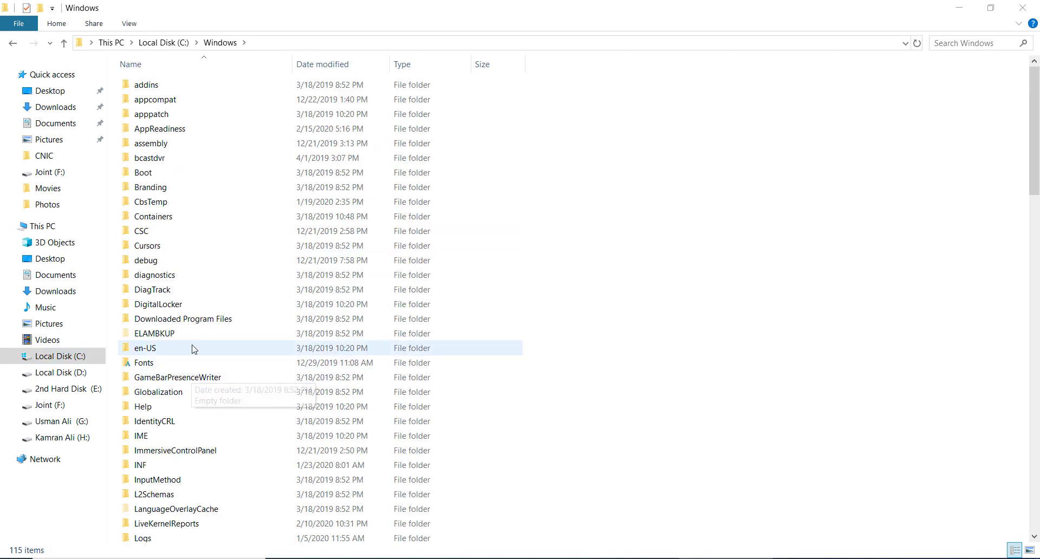
pyautogui.scroll(-3, 193, 350)
pyautogui.scroll(-6, 194, 349)
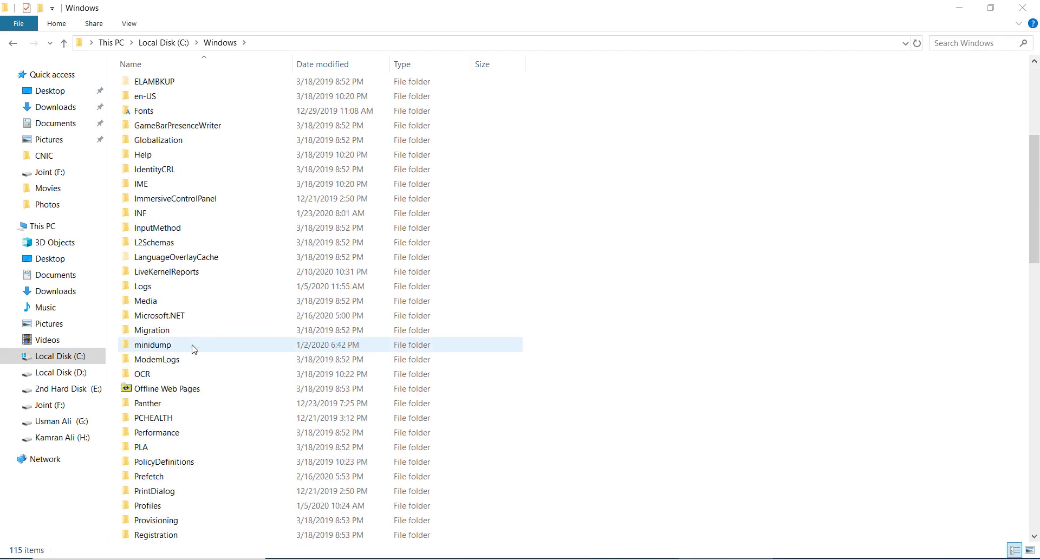
pyautogui.scroll(-4, 194, 349)
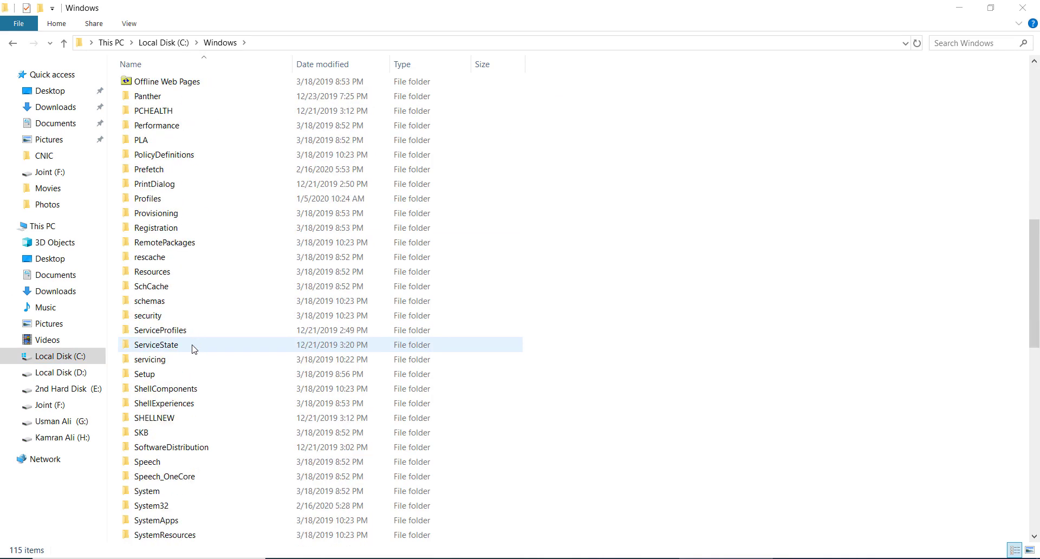
pyautogui.click(161, 502)
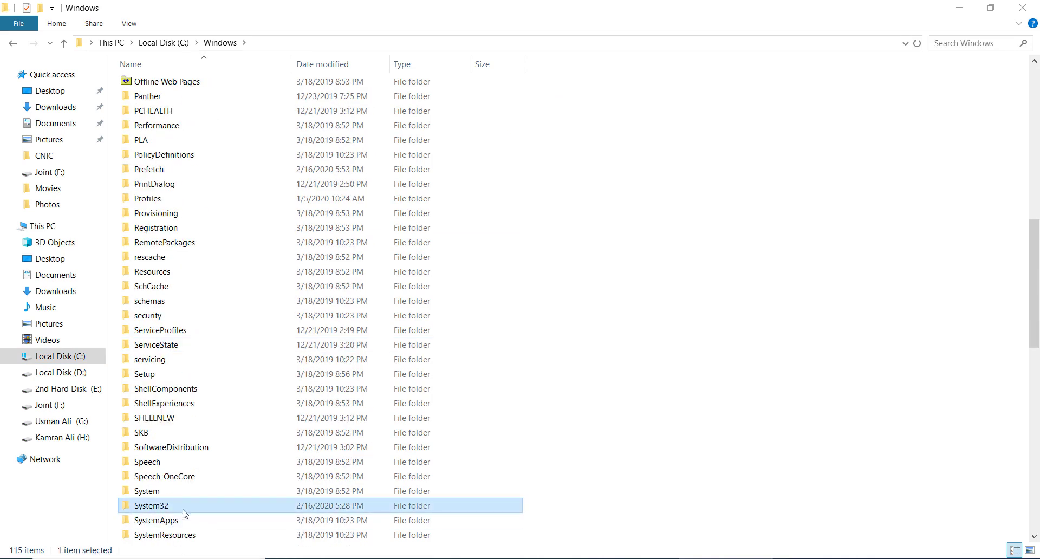
pyautogui.doubleClick(162, 508)
# - Try to paste the copied DLL into the System32 folder, cancelling at the administrator permission request
pyautogui.rightClick(657, 179)
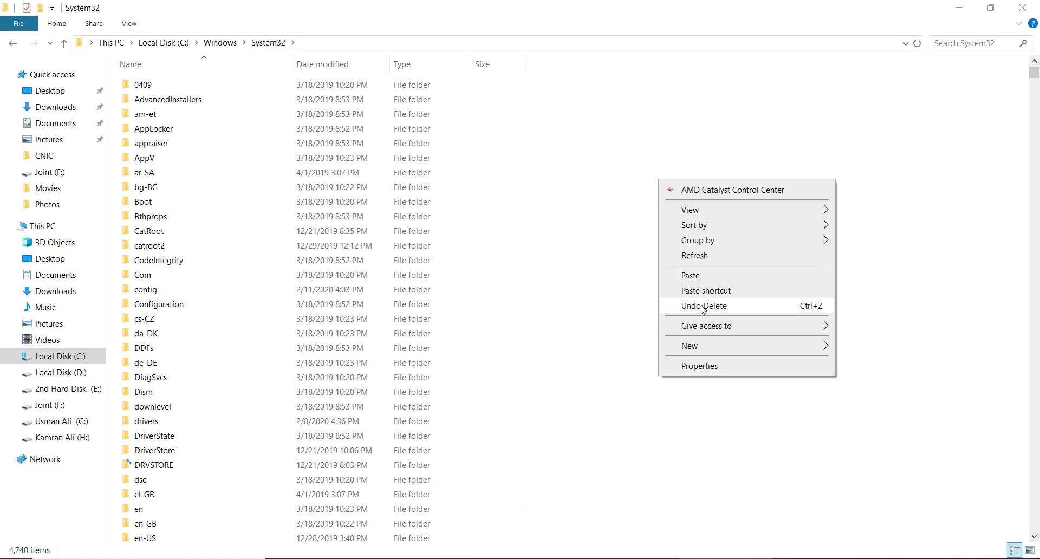
pyautogui.click(677, 273)
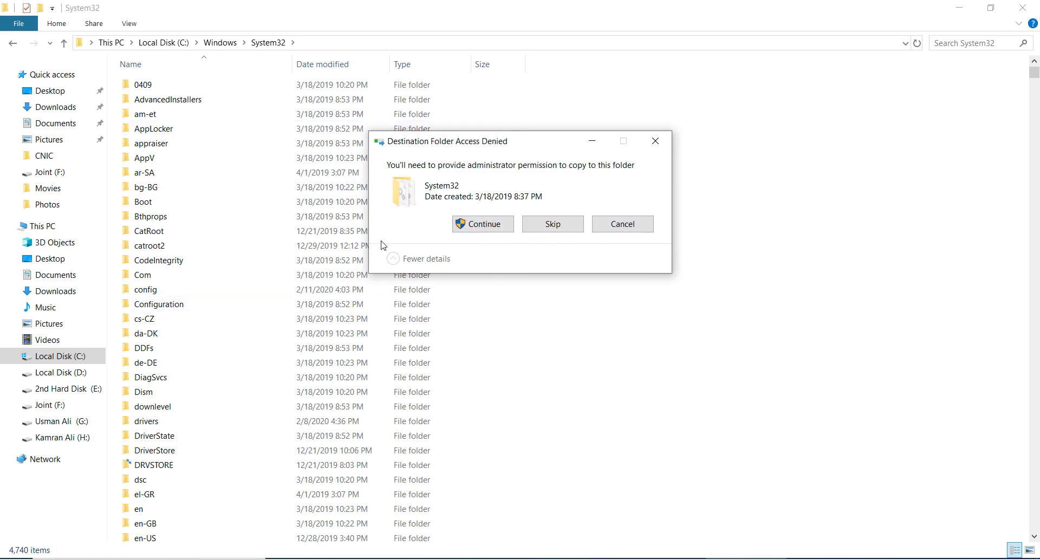
pyautogui.click(631, 227)
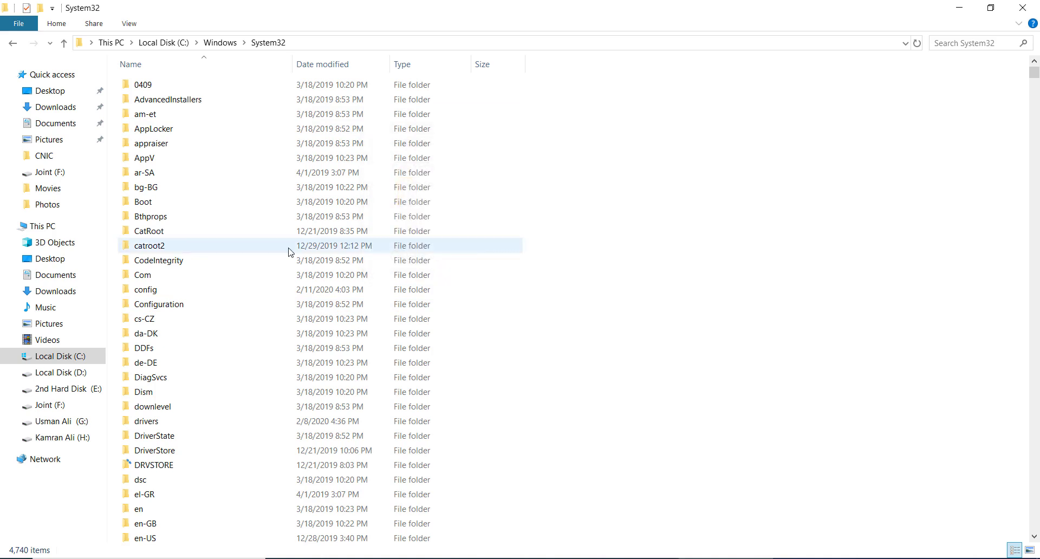
# - Paste the copied DLL into the SysWOW64 folder inside the Windows folder, granting the administrator permission
pyautogui.click(12, 43)
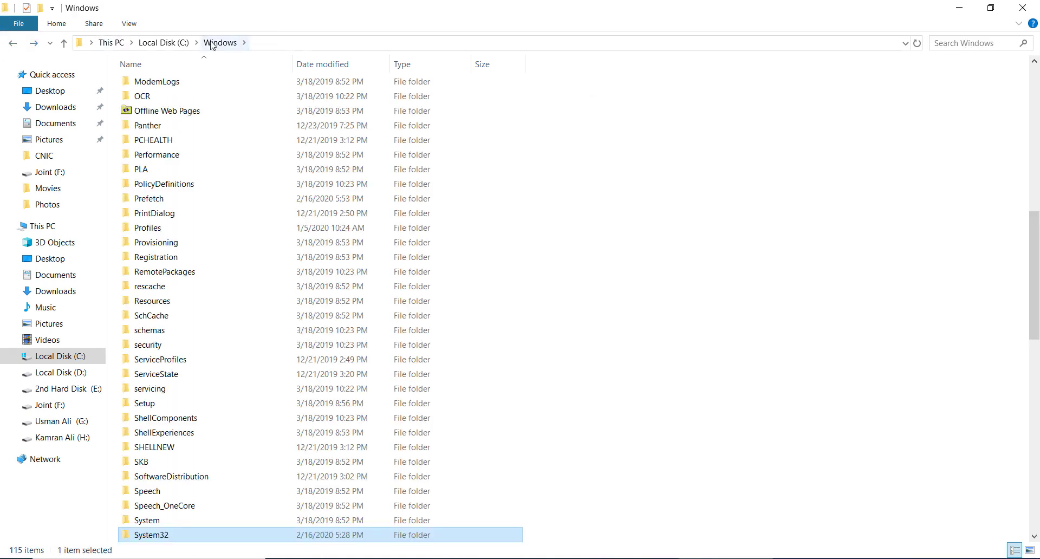
pyautogui.scroll(-3, 244, 412)
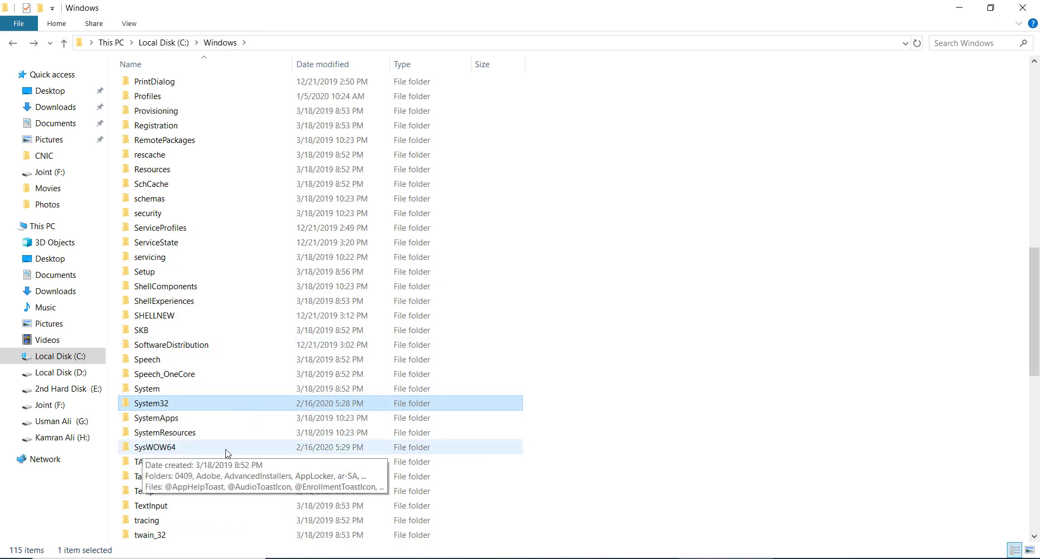
pyautogui.doubleClick(162, 453)
pyautogui.rightClick(584, 170)
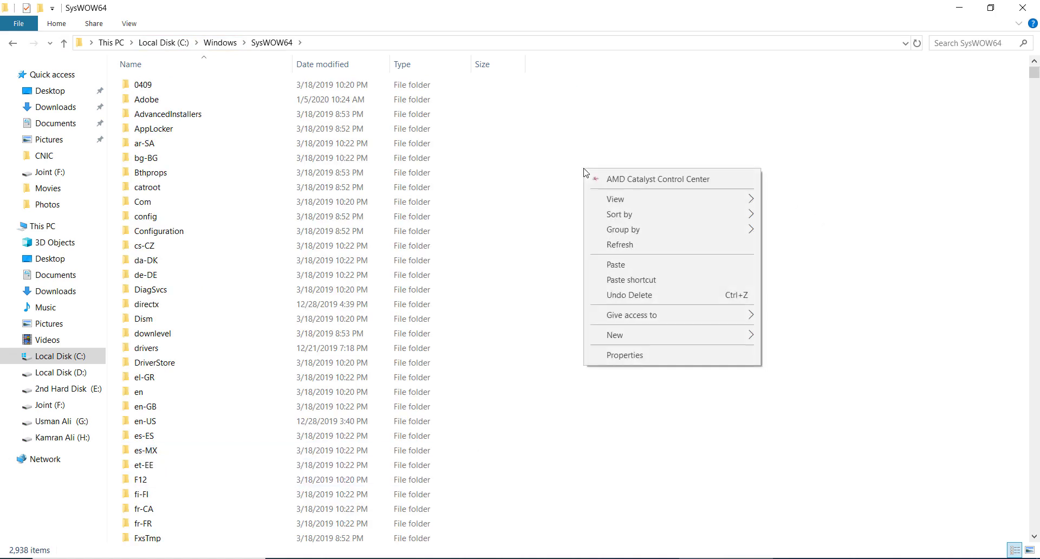
pyautogui.click(644, 266)
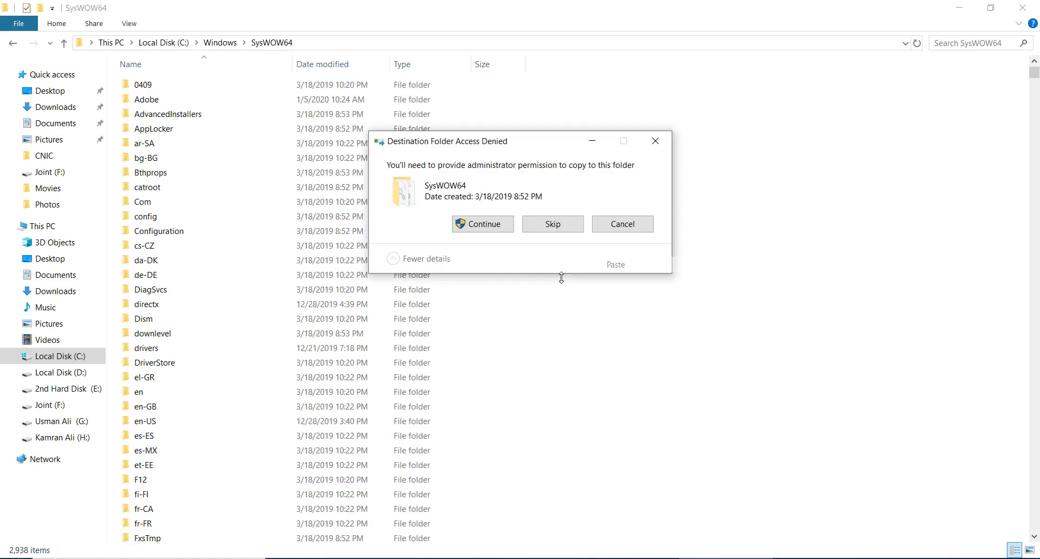
pyautogui.click(503, 232)
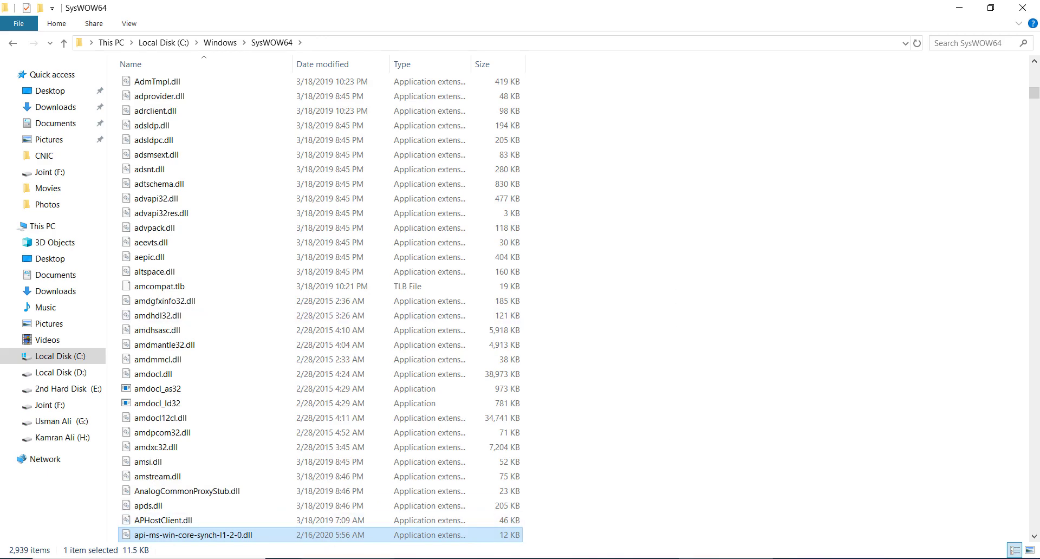
# - Switch to the Opera browser and view the Teach Something channel's videos page on YouTube
pyautogui.click(347, 558)
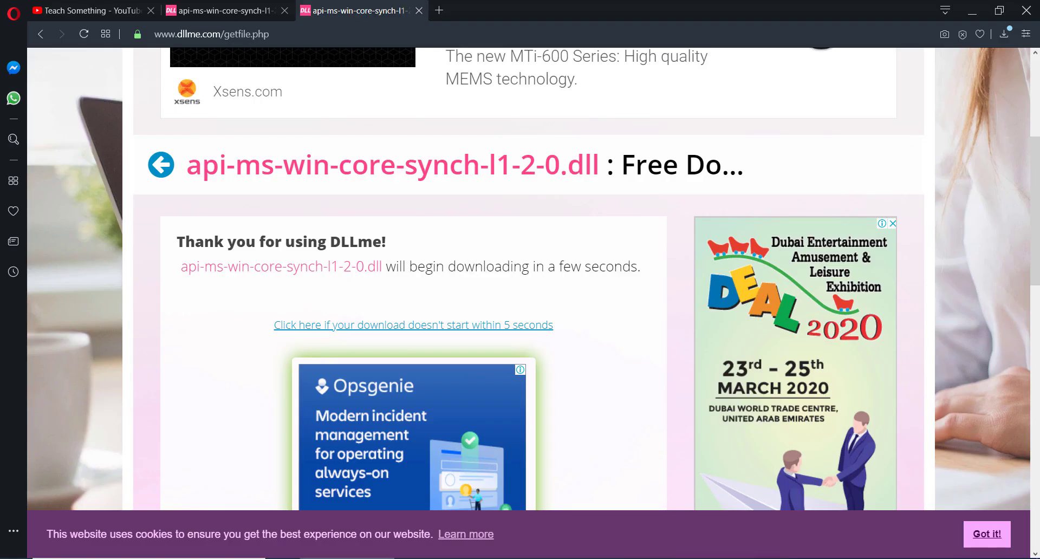
pyautogui.click(85, 6)
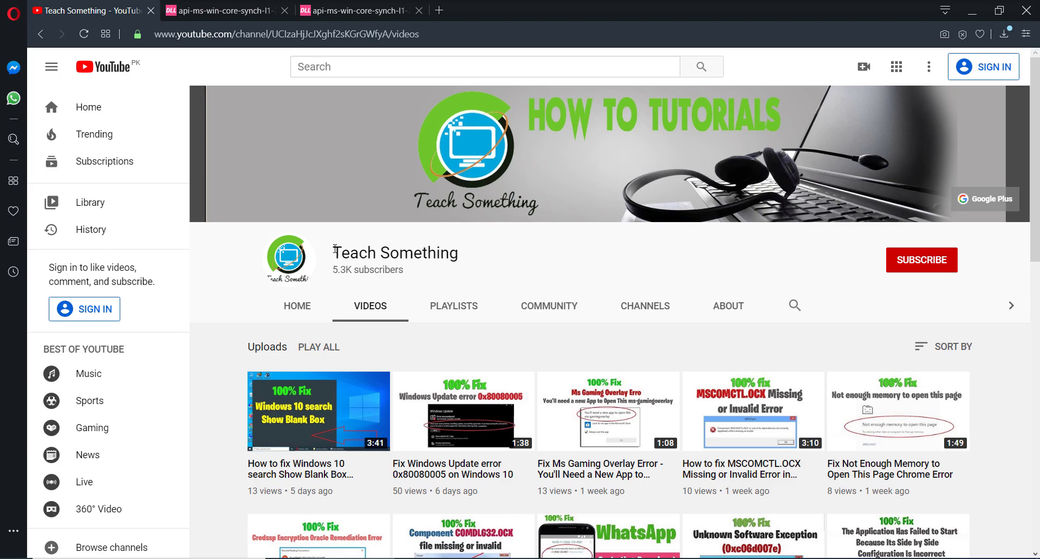
pyautogui.moveTo(335, 249); pyautogui.dragTo(447, 271)
pyautogui.click(569, 254)
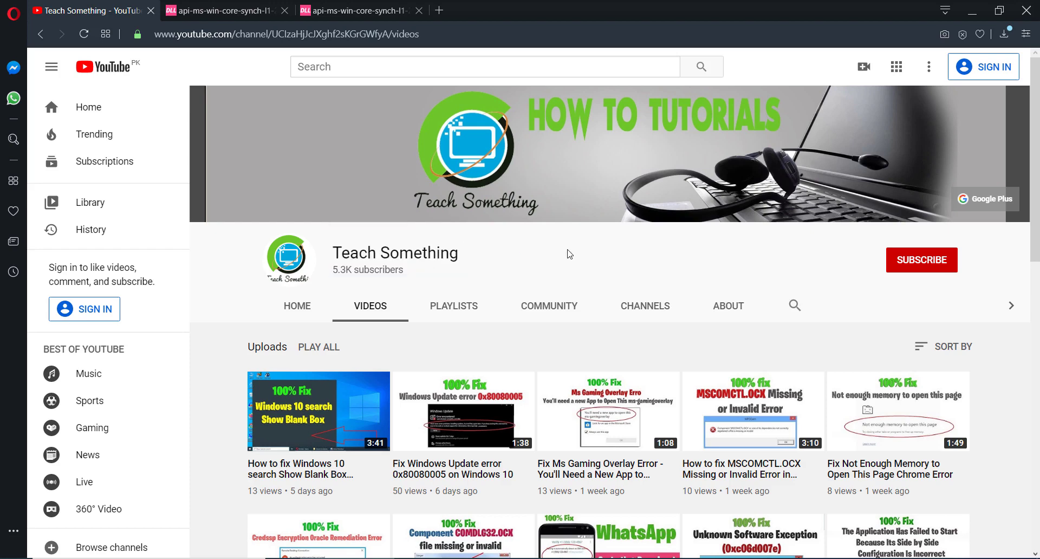